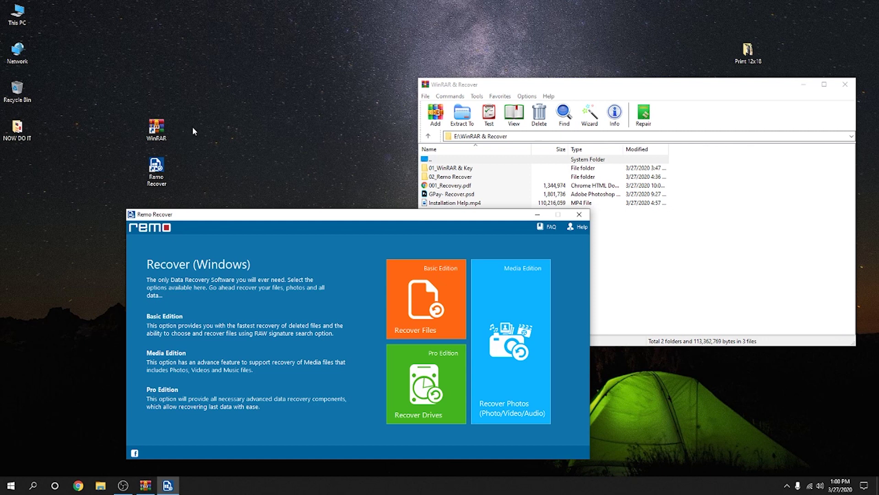
# Step: Close the Remo Recover and WinRAR windows so only the desktop remains
pyautogui.click(164, 133)
pyautogui.click(158, 170)
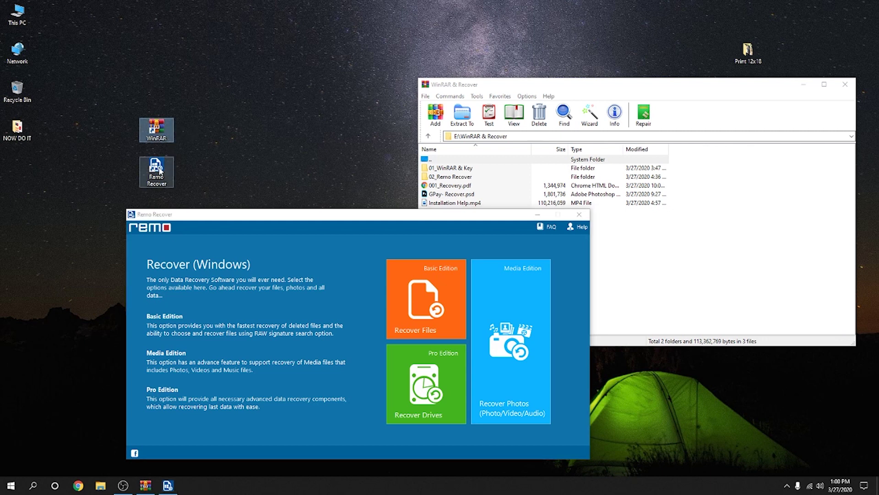
pyautogui.click(158, 131)
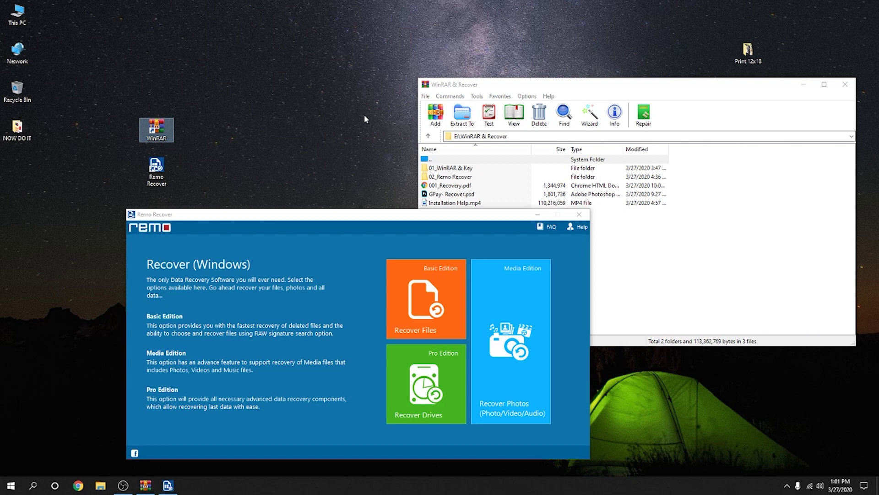
pyautogui.click(581, 216)
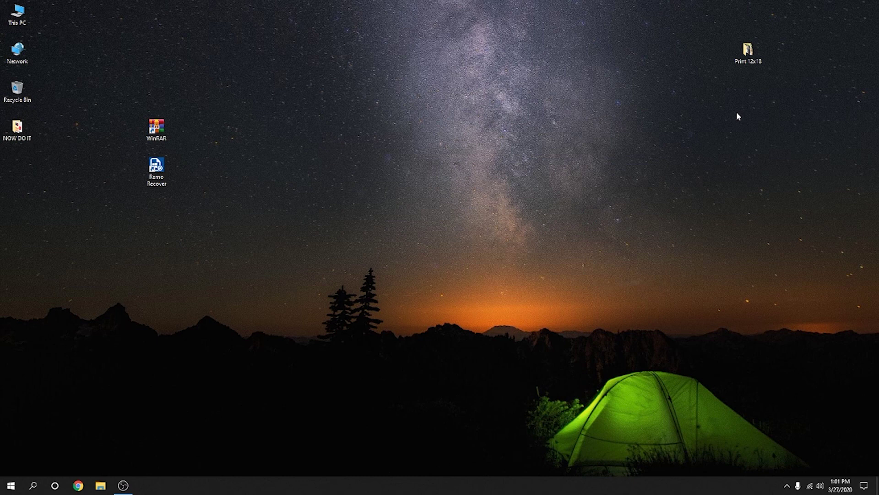
pyautogui.doubleClick(748, 50)
pyautogui.click(685, 48)
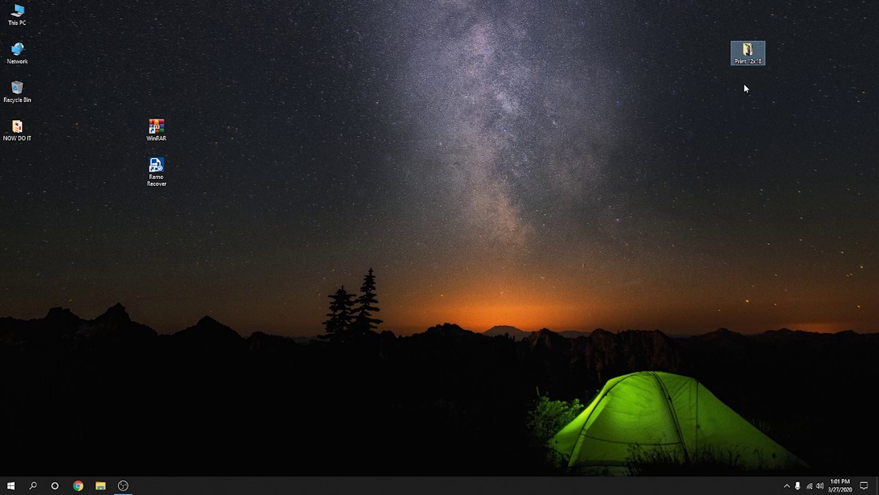
pyautogui.click(731, 108)
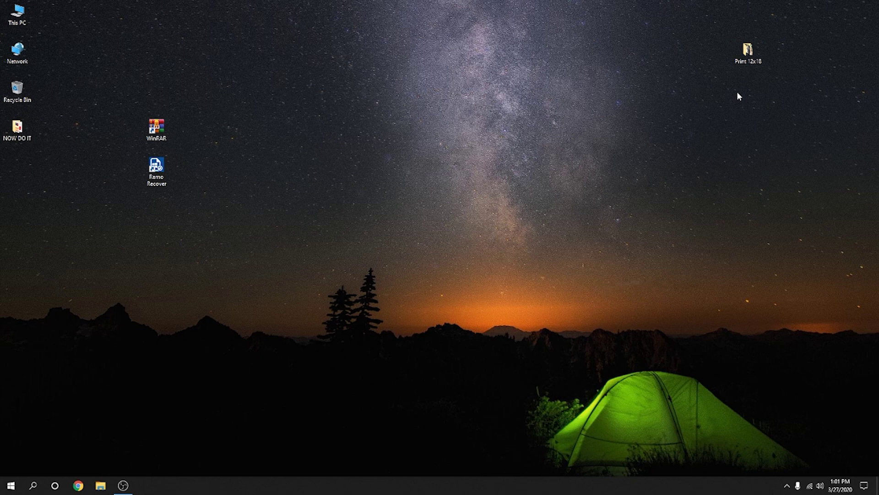
pyautogui.doubleClick(748, 50)
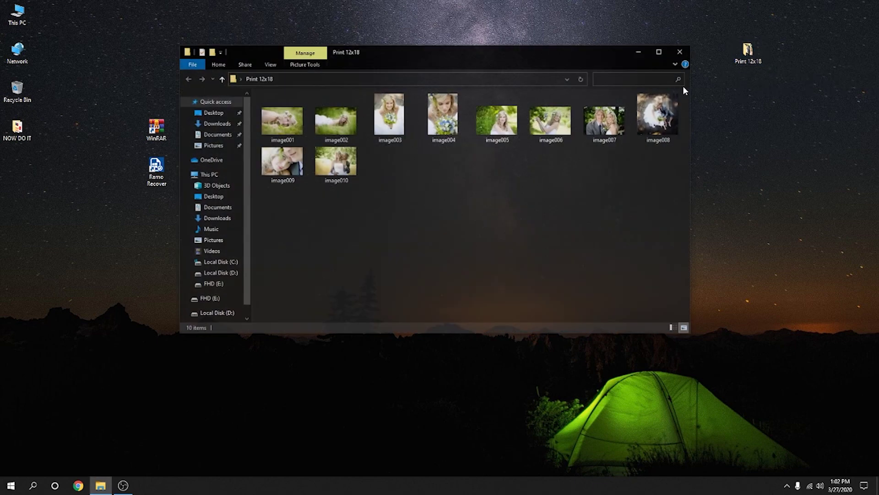
pyautogui.click(677, 52)
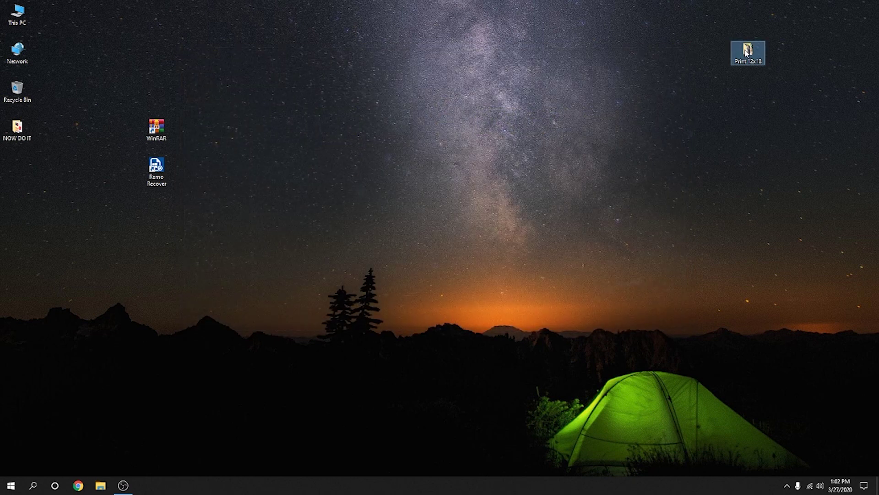
# Step: Compress the Print 12x18 folder with Add to "Print 12x18.rar" and place the archive below it
pyautogui.rightClick(747, 52)
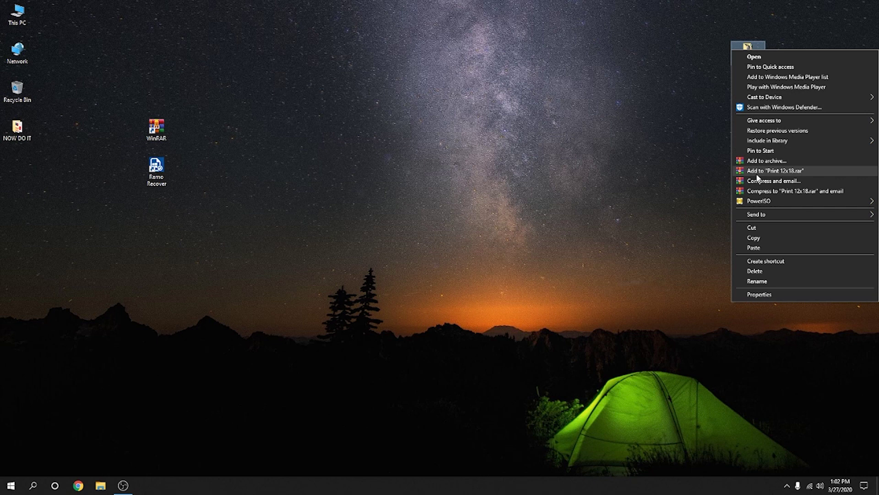
pyautogui.click(795, 171)
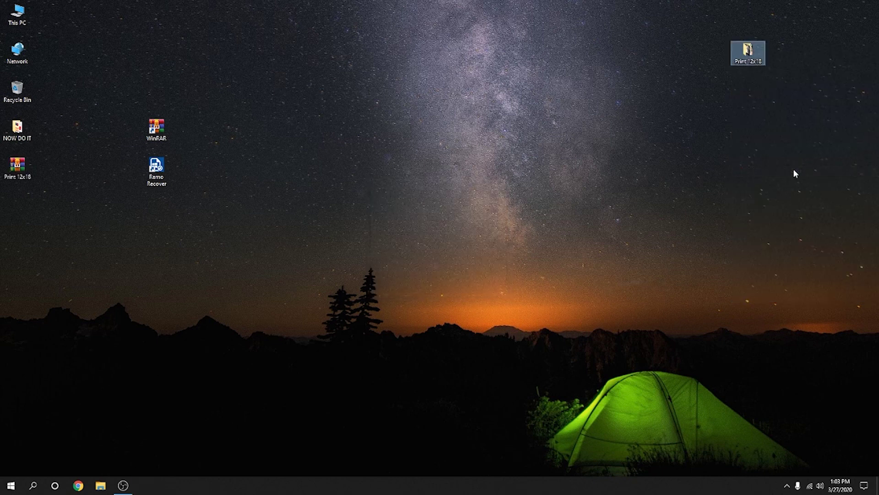
pyautogui.moveTo(53, 206); pyautogui.dragTo(744, 104)
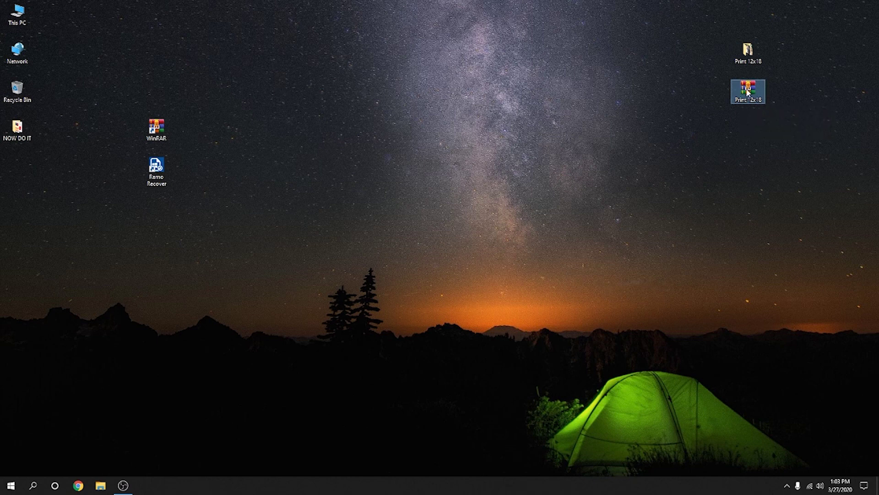
pyautogui.click(790, 95)
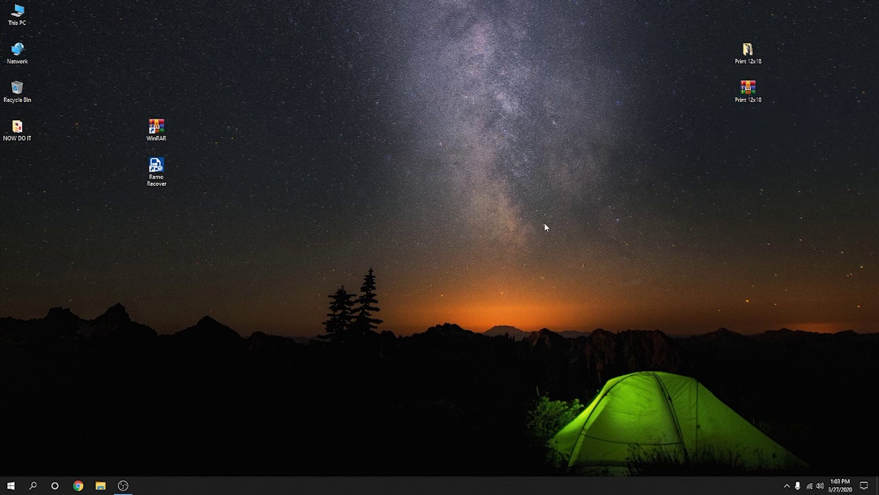
pyautogui.click(79, 485)
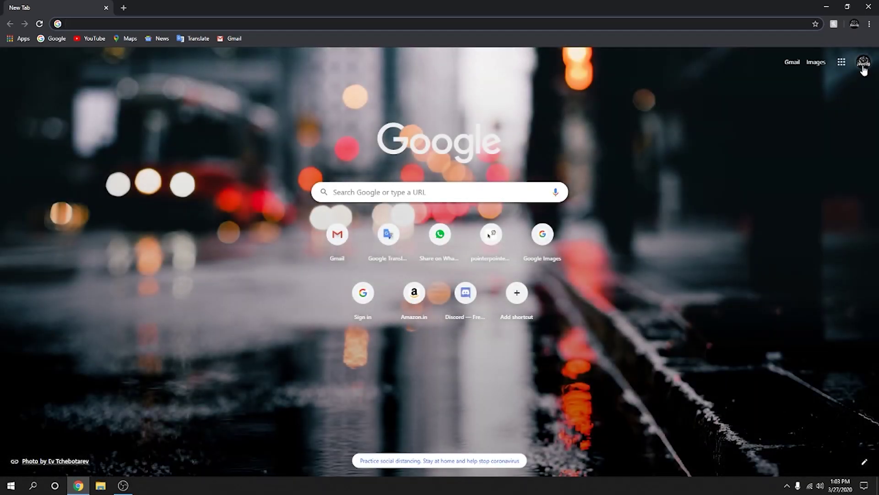
# Step: Check the signed-in account, then open Drive from Chrome's Google apps menu
pyautogui.click(864, 68)
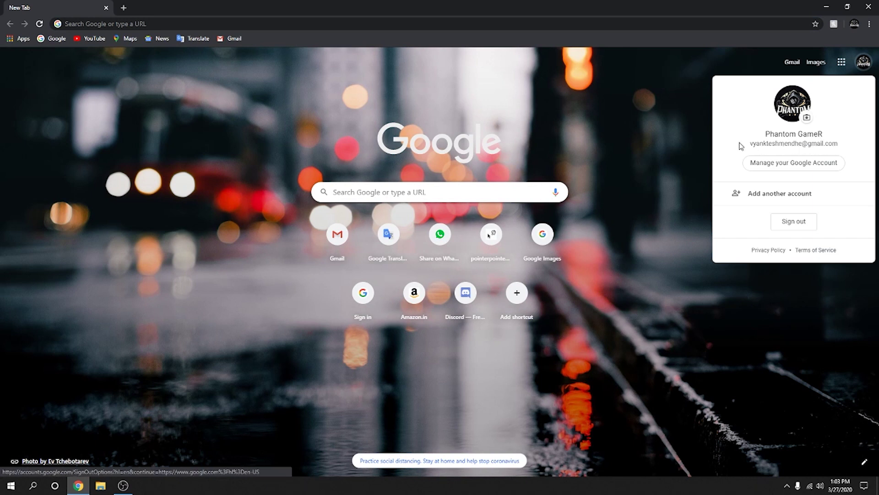
pyautogui.click(861, 64)
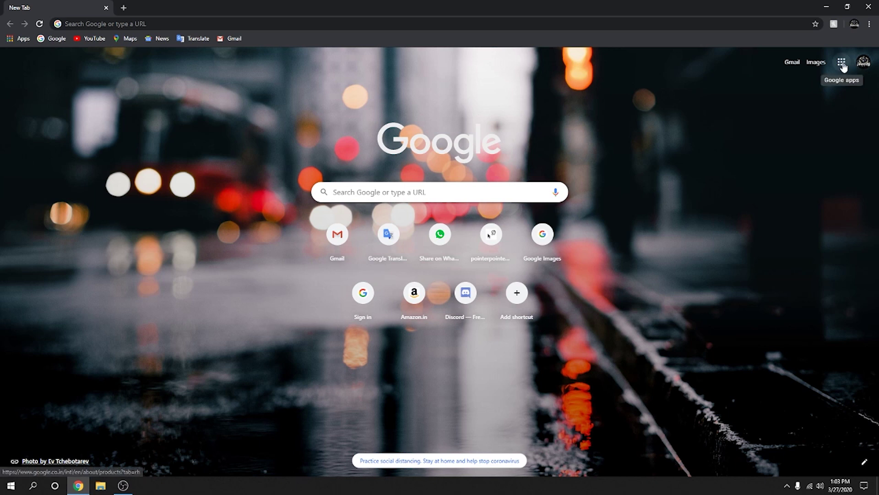
pyautogui.click(843, 64)
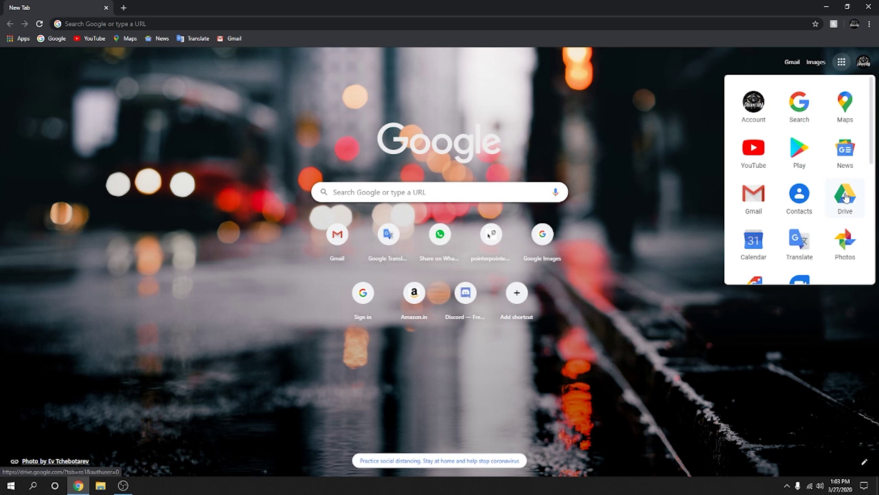
pyautogui.click(846, 197)
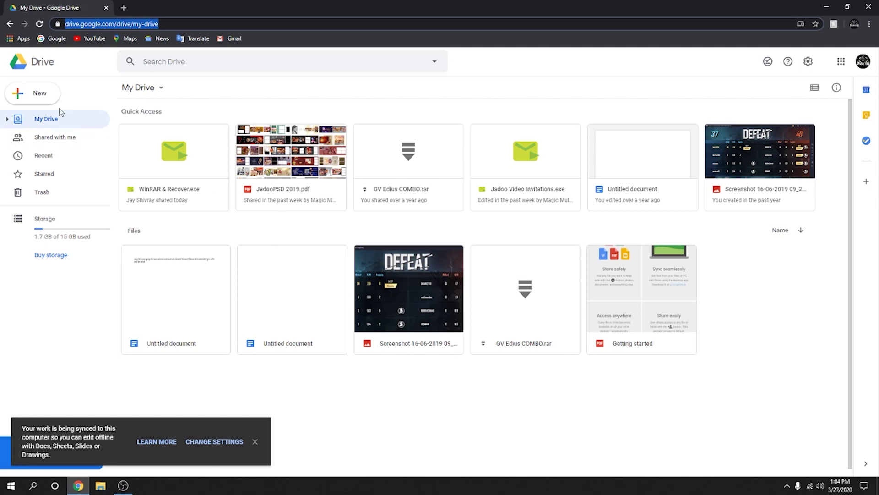
# Step: Upload Print 12x18.rar from the Desktop via New > File upload and dismiss the upload and sync notices
pyautogui.click(38, 95)
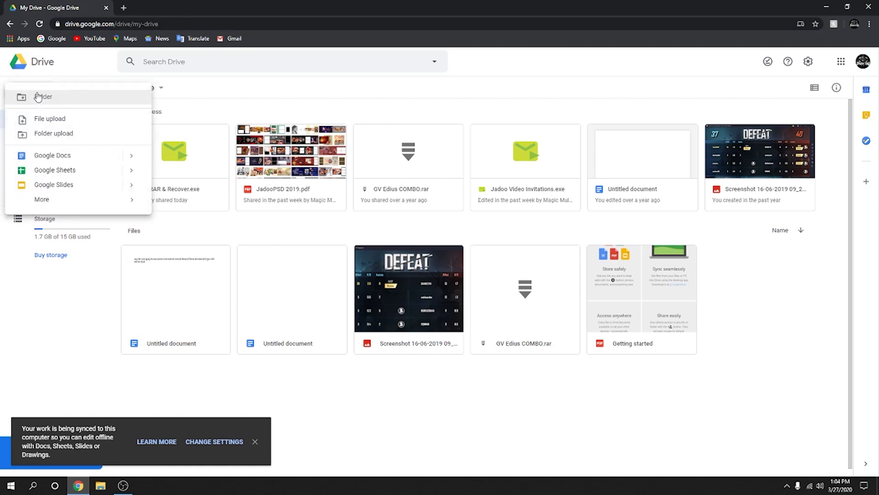
pyautogui.click(43, 120)
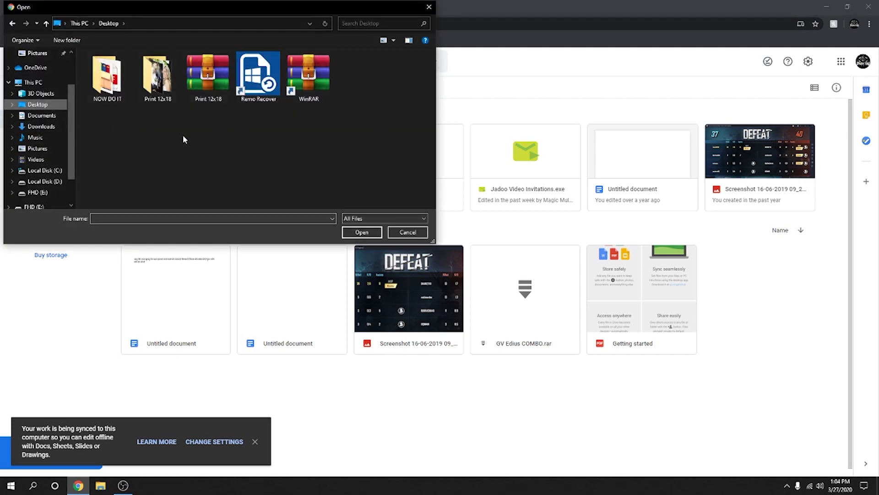
pyautogui.doubleClick(200, 83)
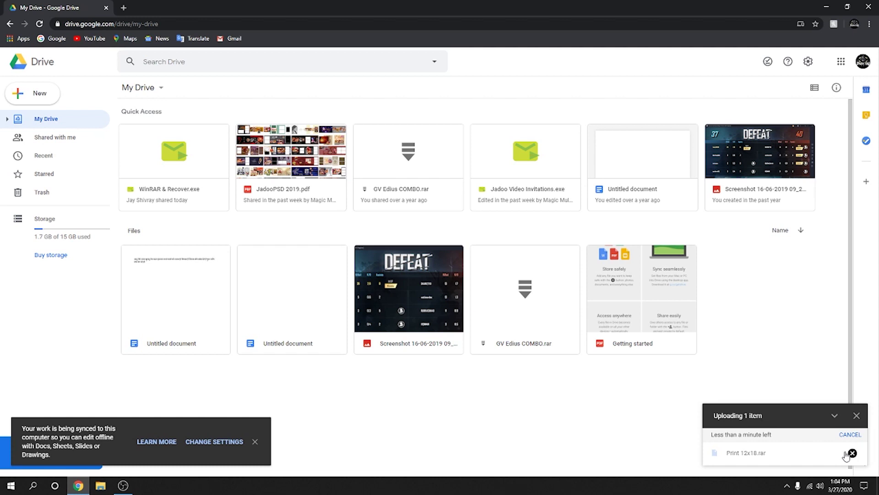
pyautogui.moveTo(808, 448)
pyautogui.moveTo(854, 453)
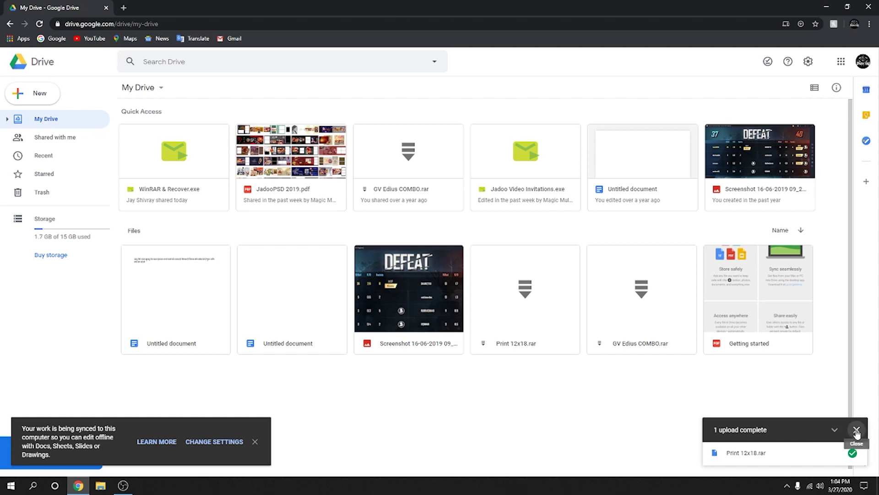
pyautogui.click(857, 433)
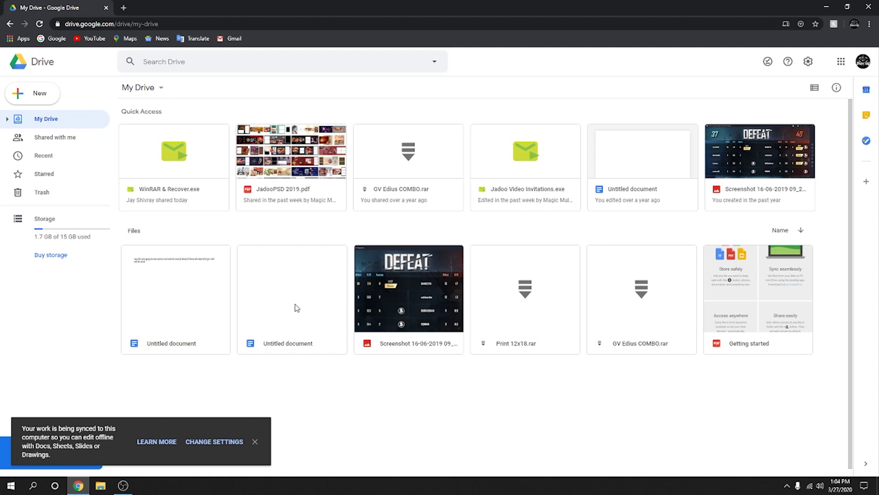
pyautogui.click(254, 442)
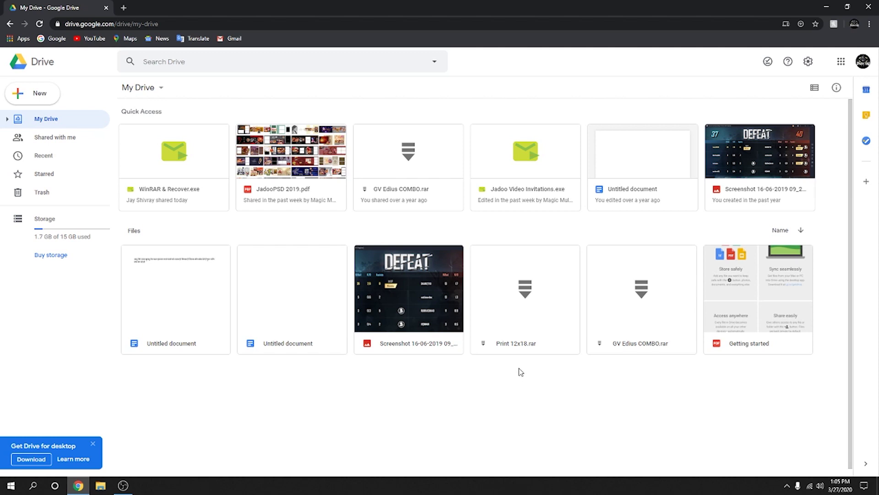
# Step: Share Print 12x18.rar with the recipient's e-mail, adding the note '12x8 10prints matte' and a contact phone number
pyautogui.click(525, 308)
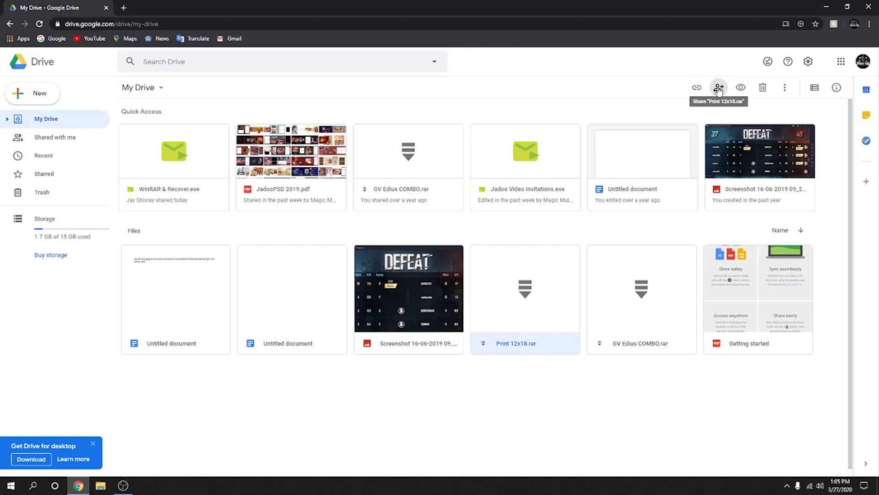
pyautogui.click(718, 89)
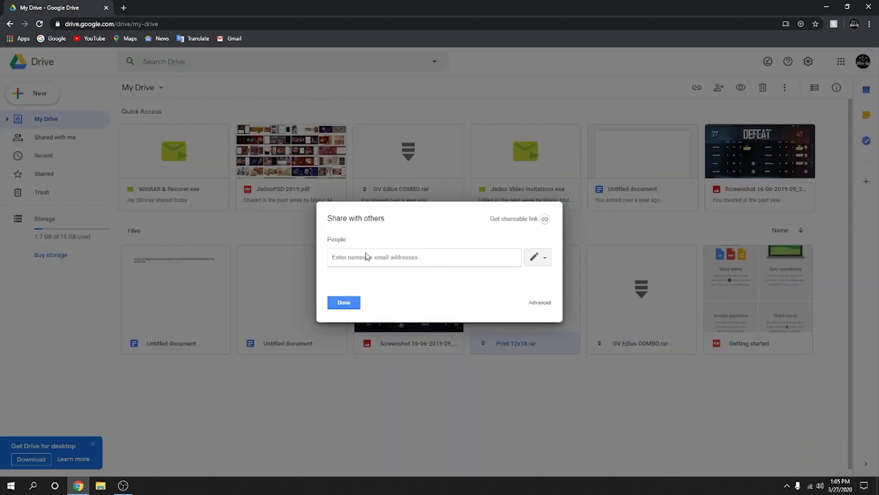
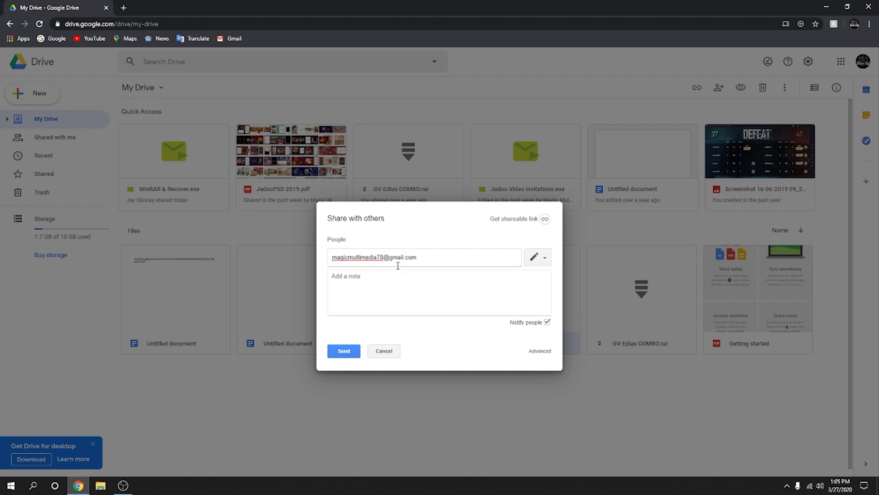
pyautogui.click(354, 278)
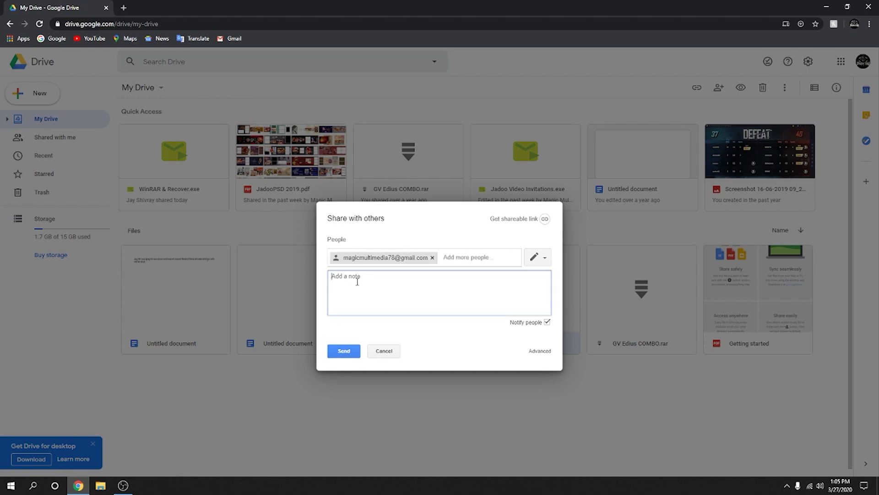
pyautogui.write('12x8 10prints mat')
pyautogui.write('te  ')
pyautogui.write('conta')
pyautogui.click(344, 351)
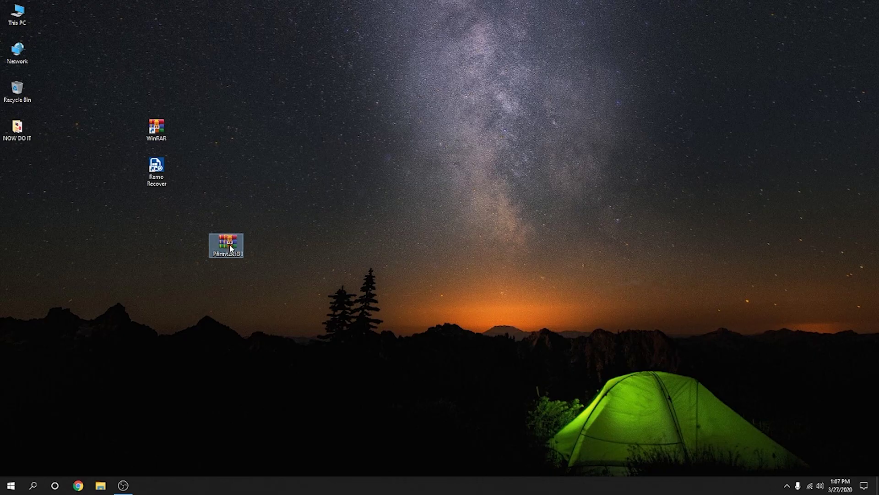
pyautogui.moveTo(226, 243); pyautogui.dragTo(223, 211)
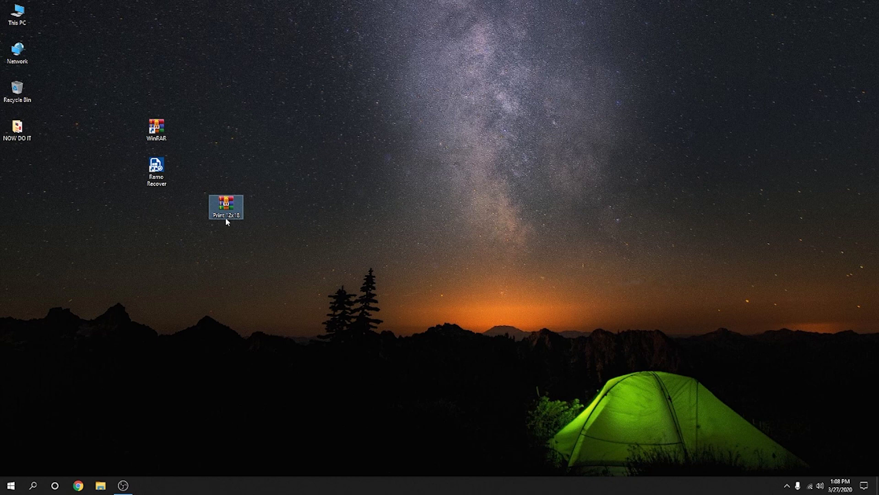
# Step: Extract Print 12x18.rar to a Print 12x18\ folder on the desktop
pyautogui.moveTo(226, 215)
pyautogui.rightClick(227, 206)
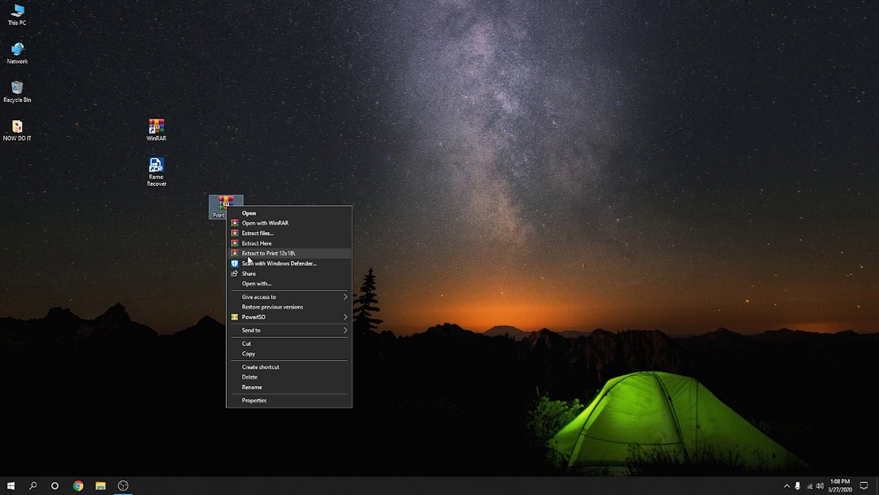
pyautogui.click(283, 258)
# Step: Refresh the desktop and open the extracted Print 12x18 folder to view image001–image010
pyautogui.rightClick(317, 168)
pyautogui.click(330, 195)
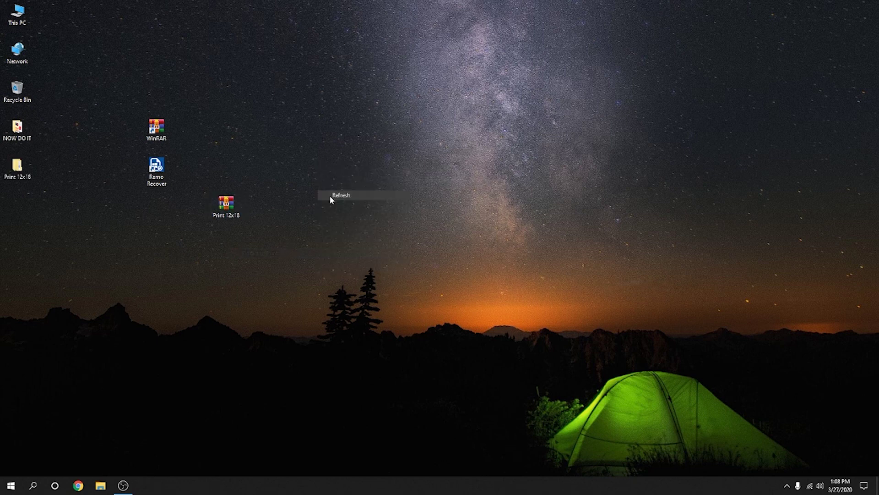
pyautogui.doubleClick(17, 169)
pyautogui.click(278, 121)
pyautogui.doubleClick(278, 122)
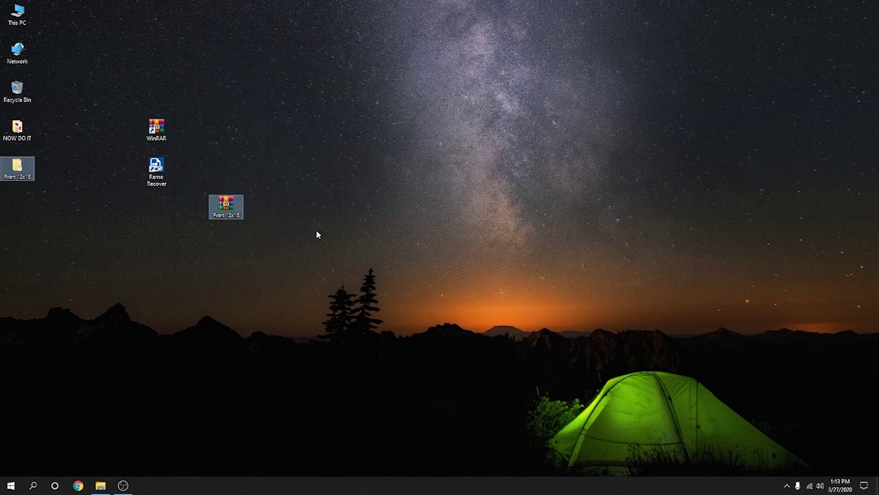
# Step: Permanently delete the Print 12x18 folder and archive, then open This PC to view the drives
pyautogui.hotkey('shift', 'Delete')
pyautogui.press('Return')
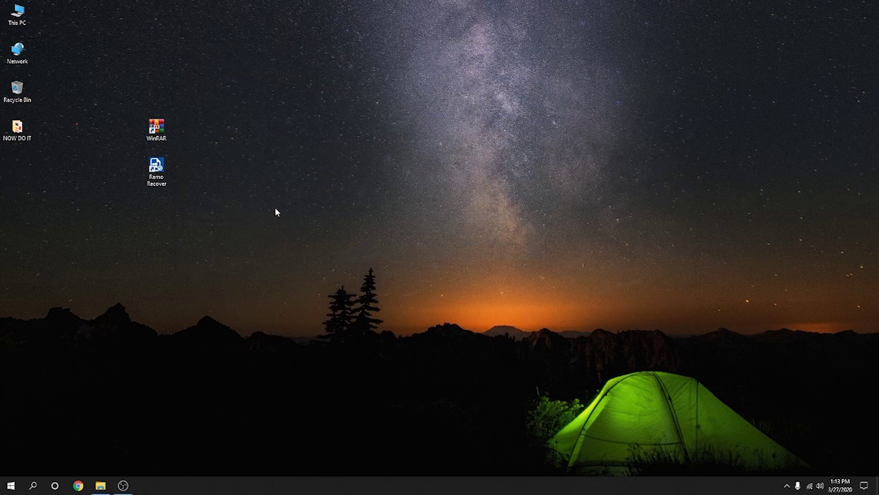
pyautogui.click(156, 169)
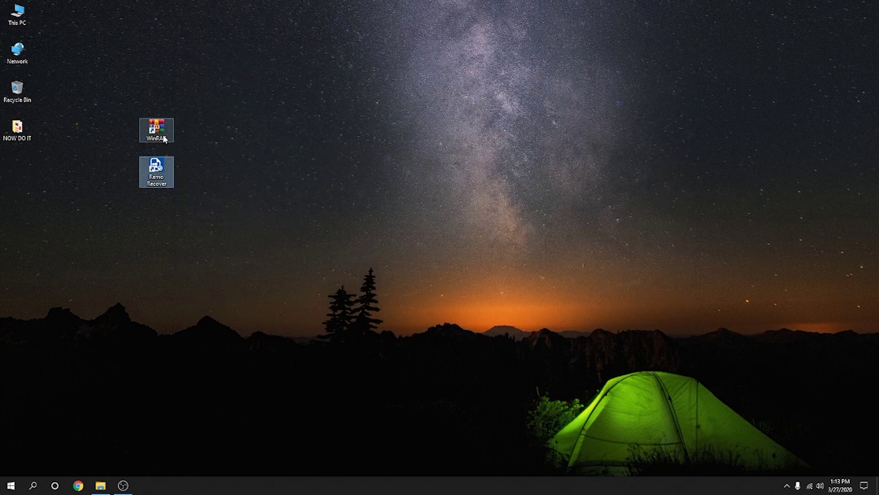
pyautogui.click(207, 147)
pyautogui.doubleClick(157, 169)
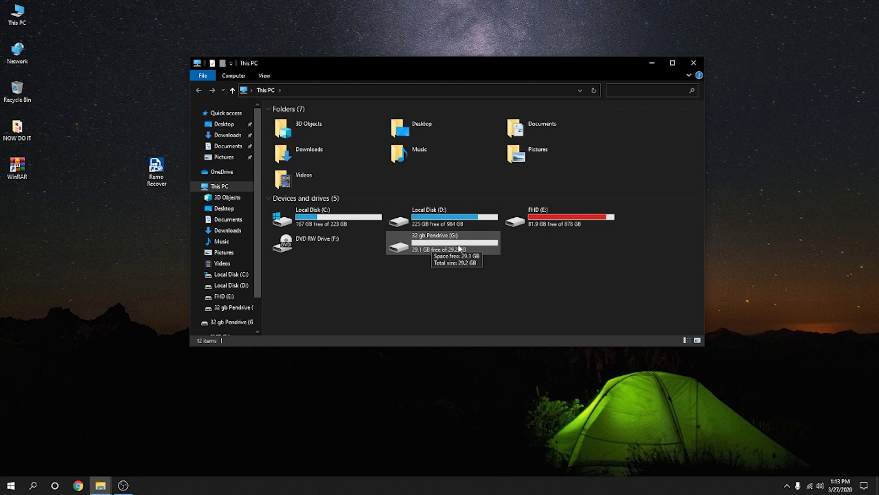
# Step: Close This PC, launch Remo Recover, and choose Media Edition > Recover Lost Photos
pyautogui.click(695, 64)
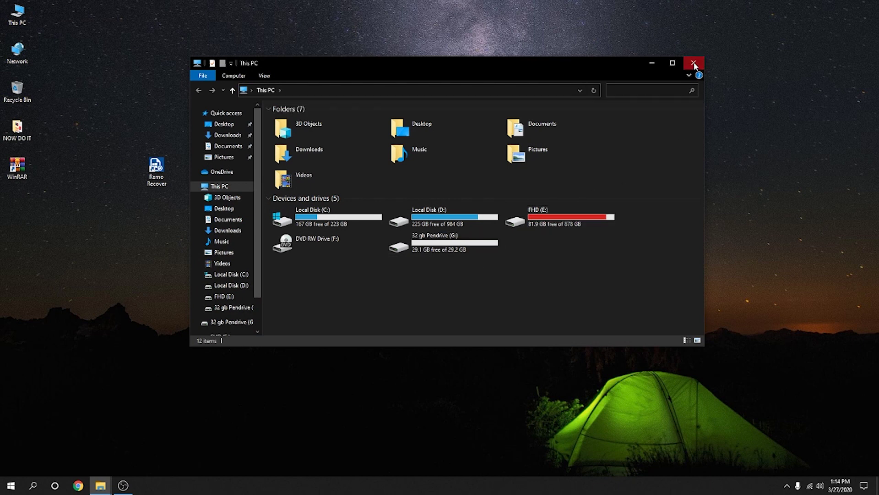
pyautogui.click(157, 174)
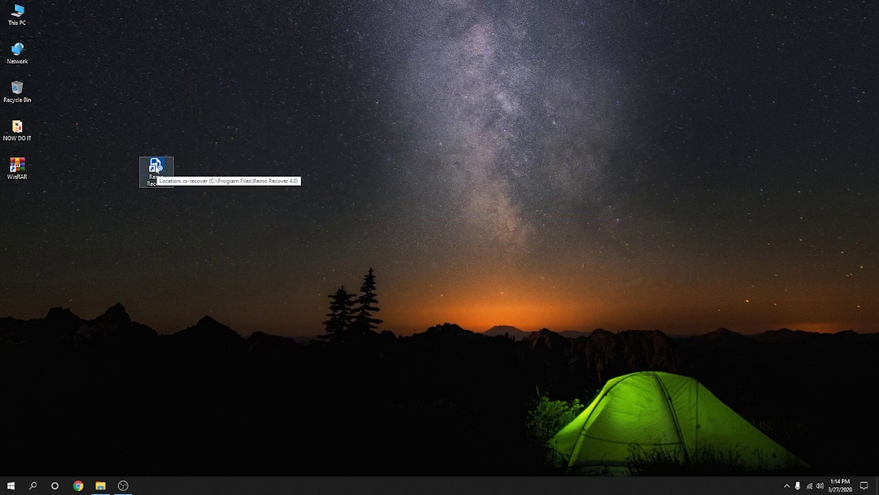
pyautogui.click(157, 171)
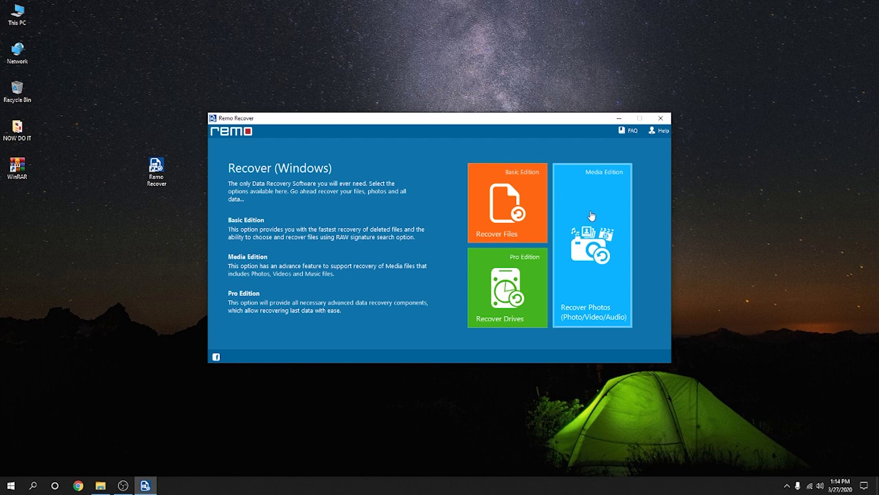
pyautogui.click(595, 229)
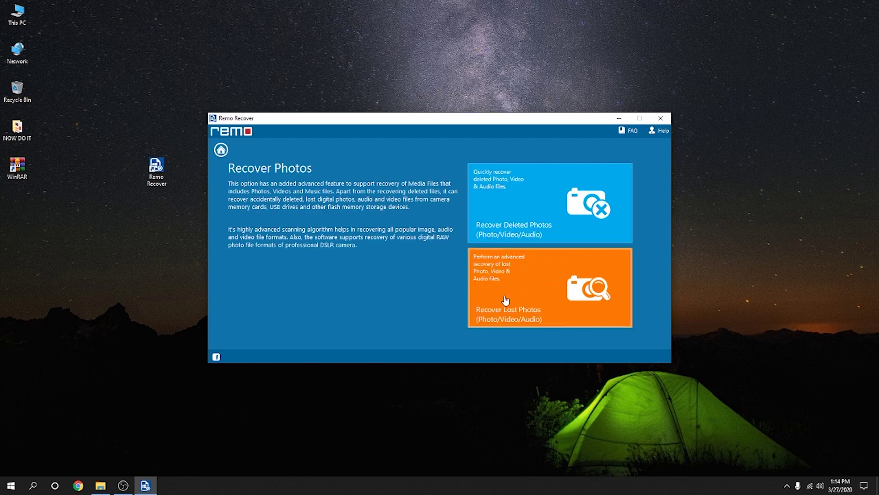
pyautogui.click(530, 287)
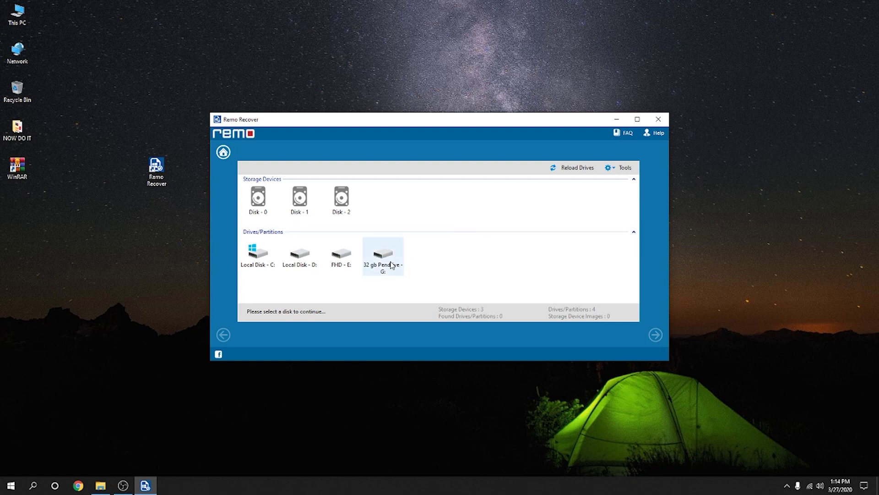
# Step: Select the 32 gb Pendrive (G:) as the source, continue, and dismiss the Information dialog
pyautogui.click(386, 255)
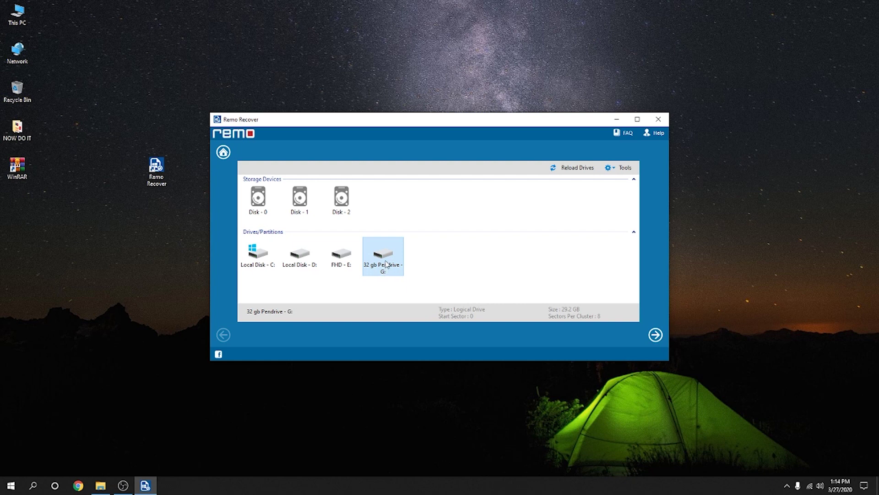
pyautogui.click(655, 334)
pyautogui.press('Return')
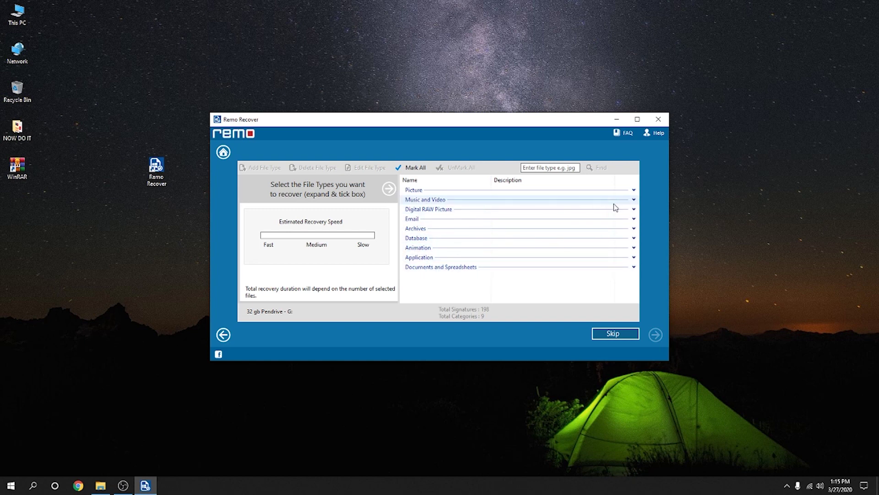
# Step: Review the Picture and Music and Video types, then start scanning with .psd, .m2ts and .mts marked
pyautogui.click(633, 191)
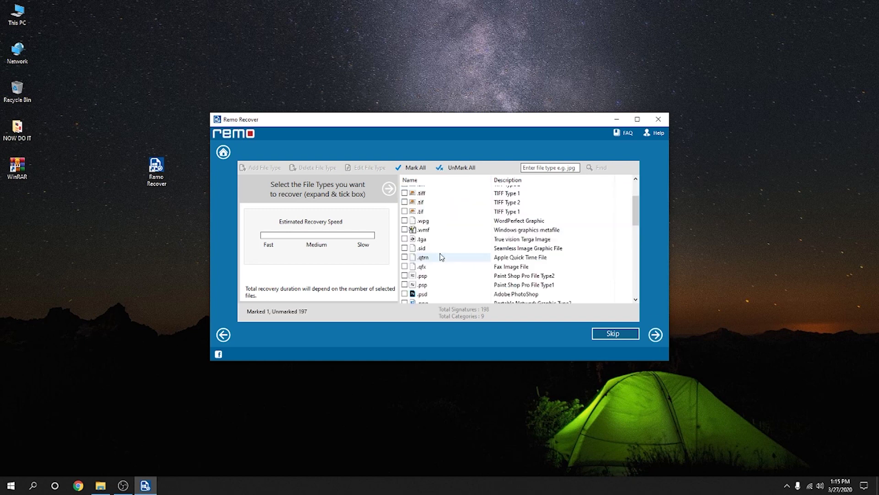
pyautogui.scroll(1, 442, 257)
pyautogui.scroll(-3, 442, 257)
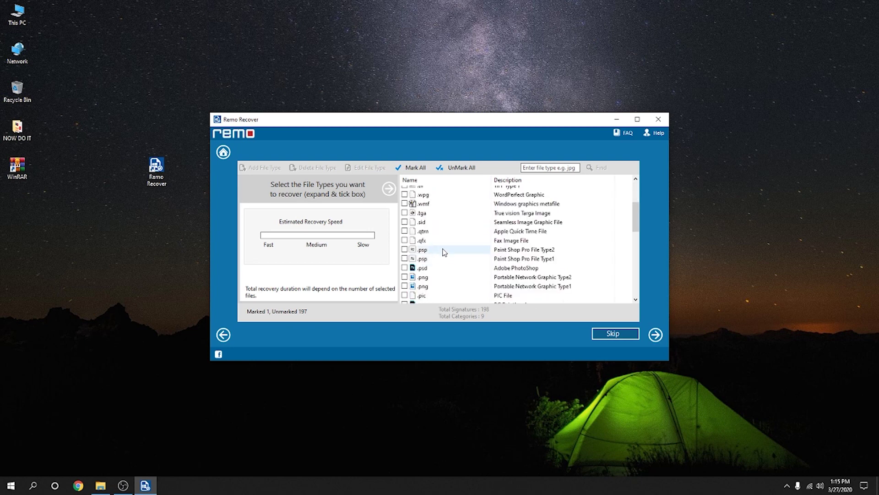
pyautogui.scroll(-3, 443, 252)
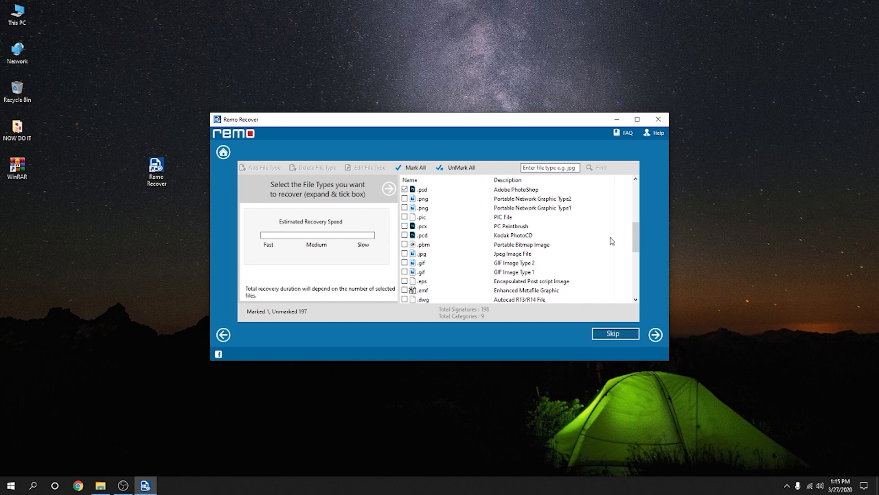
pyautogui.moveTo(637, 235); pyautogui.dragTo(639, 184)
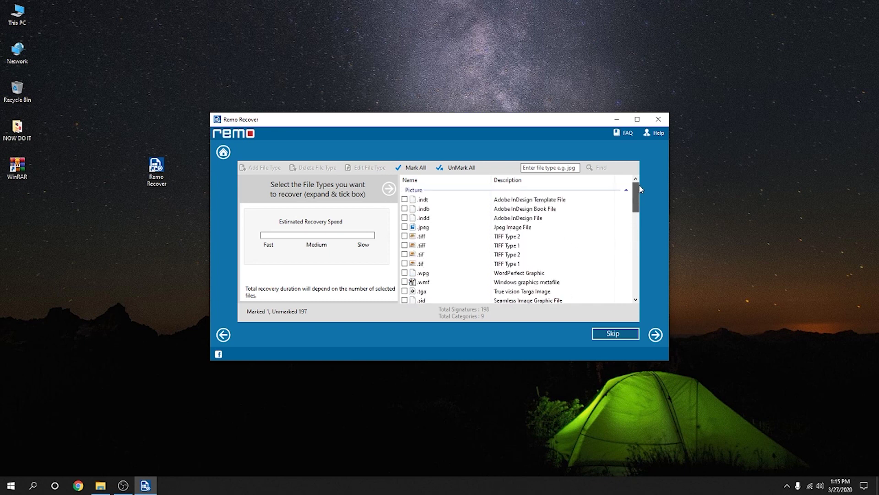
pyautogui.click(634, 190)
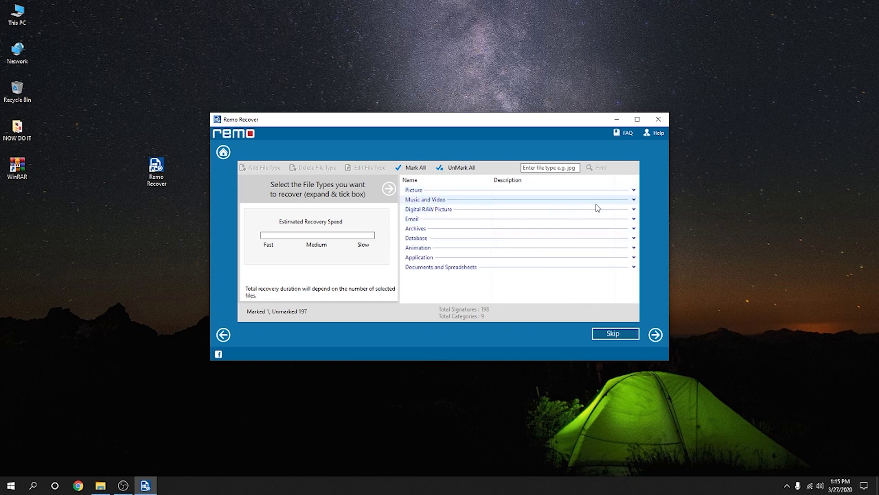
pyautogui.click(633, 199)
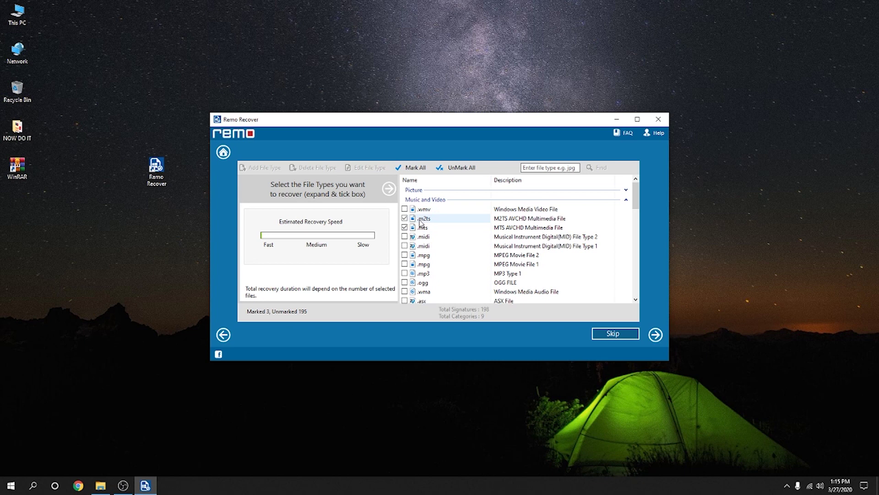
pyautogui.click(656, 335)
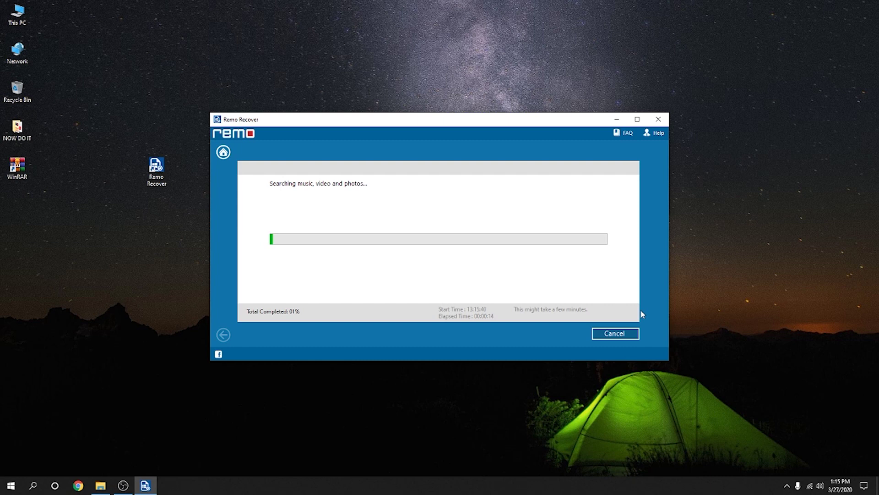
# Step: Cancel the Remo Recover scan at 0 files and 2 folders and continue past the results
pyautogui.click(616, 333)
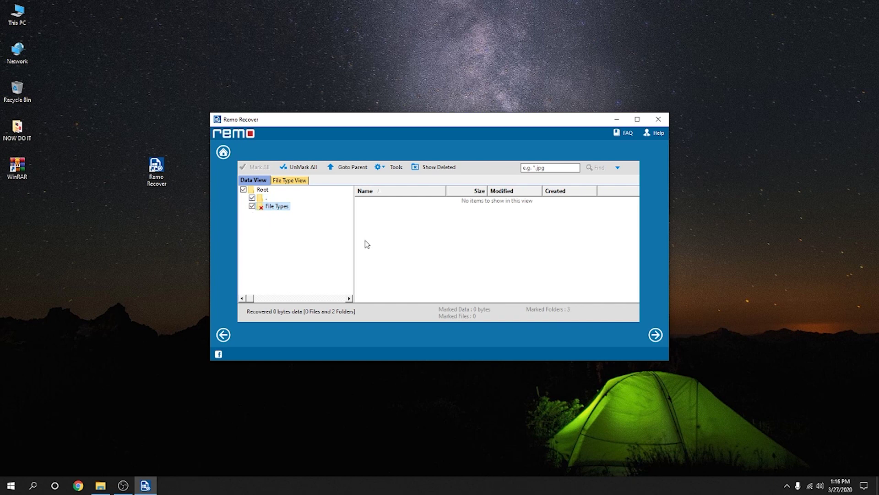
pyautogui.click(656, 337)
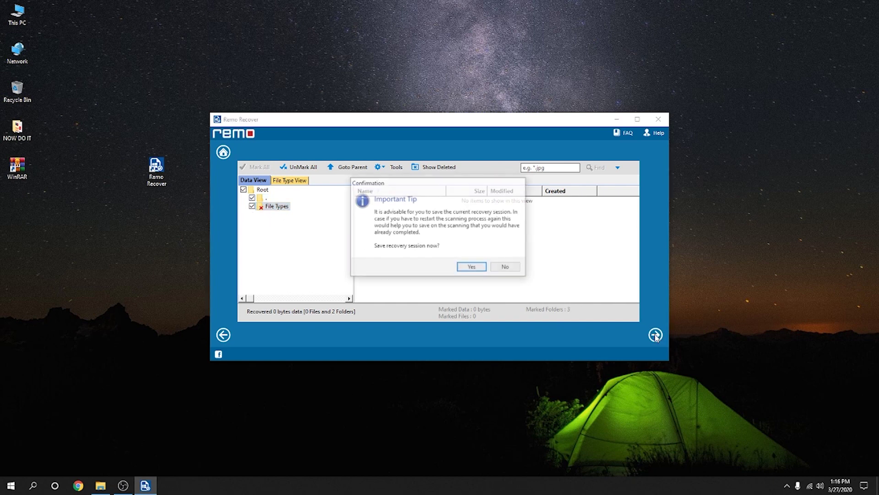
# Step: Save the recovery session on the Desktop under the name 'session 1'
pyautogui.click(471, 269)
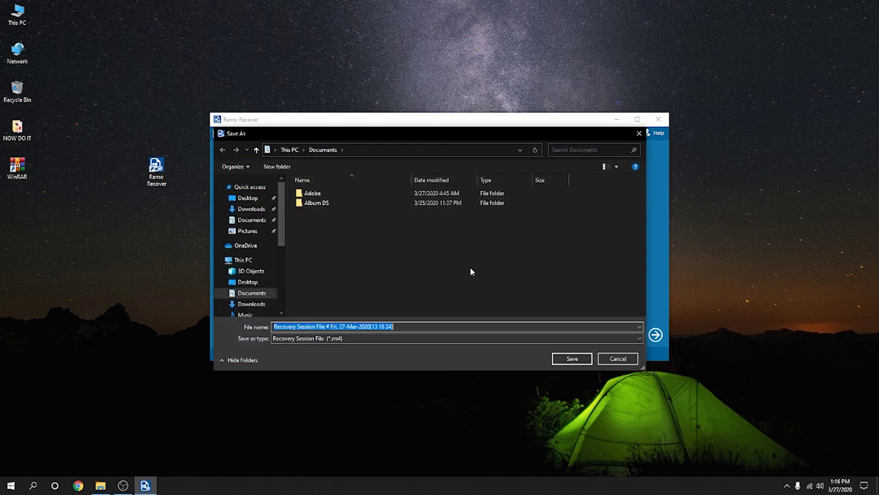
pyautogui.click(248, 197)
pyautogui.click(289, 325)
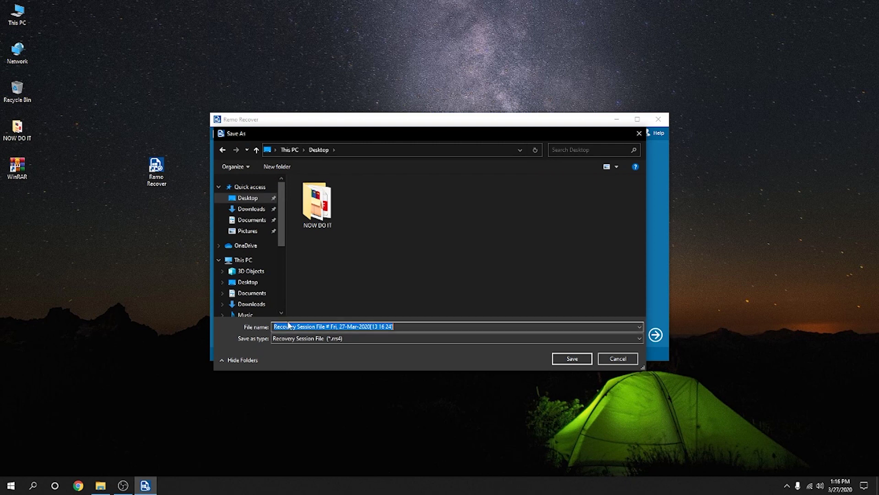
pyautogui.write('session 1')
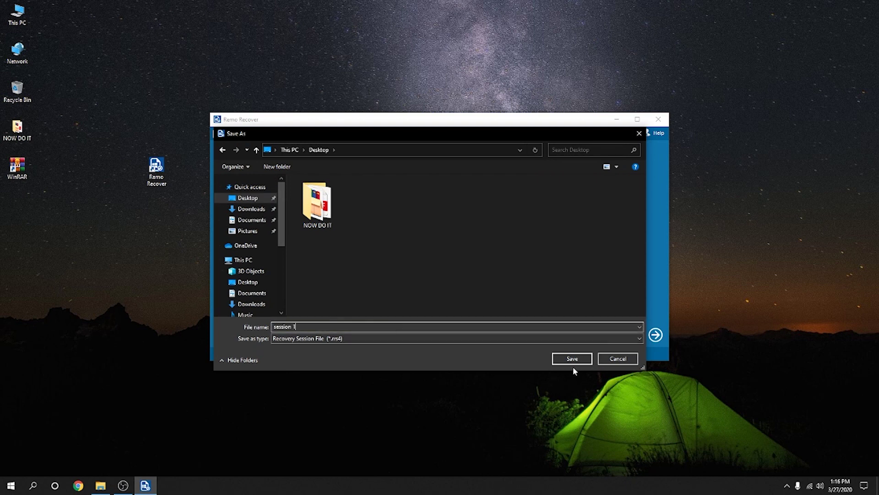
pyautogui.click(572, 360)
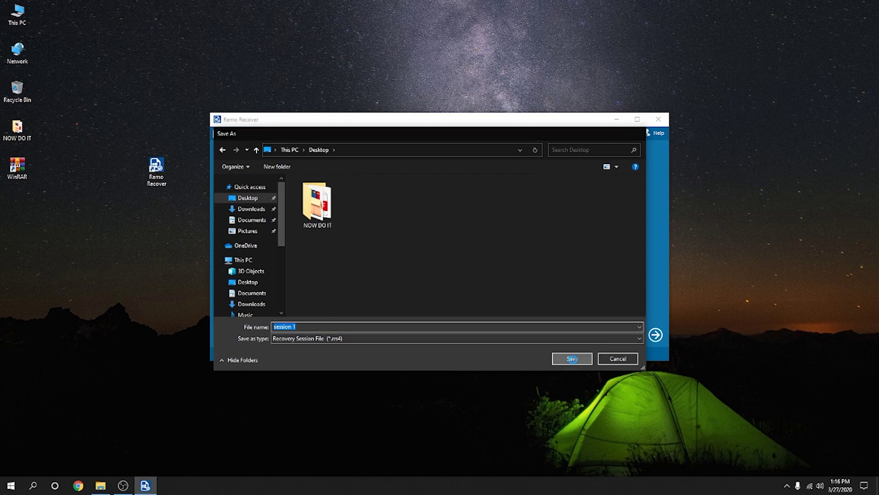
pyautogui.click(509, 277)
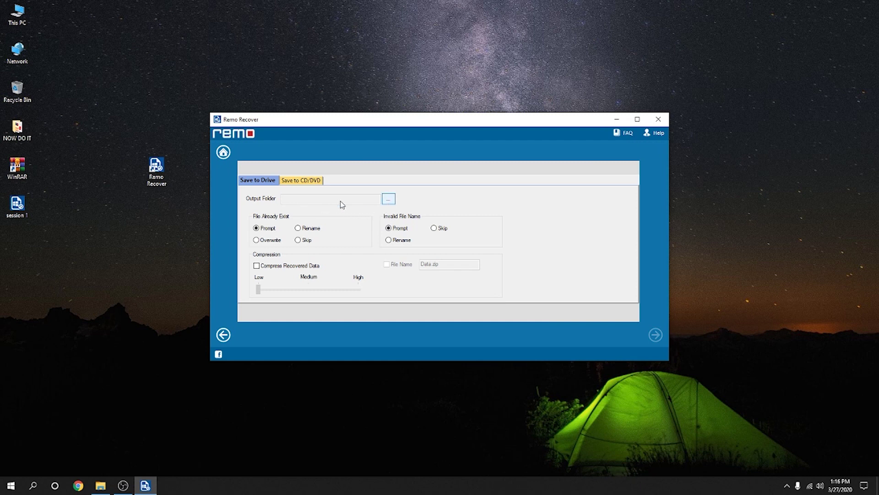
# Step: Set the output folder to a new Desktop folder named 'Recovered'
pyautogui.click(389, 200)
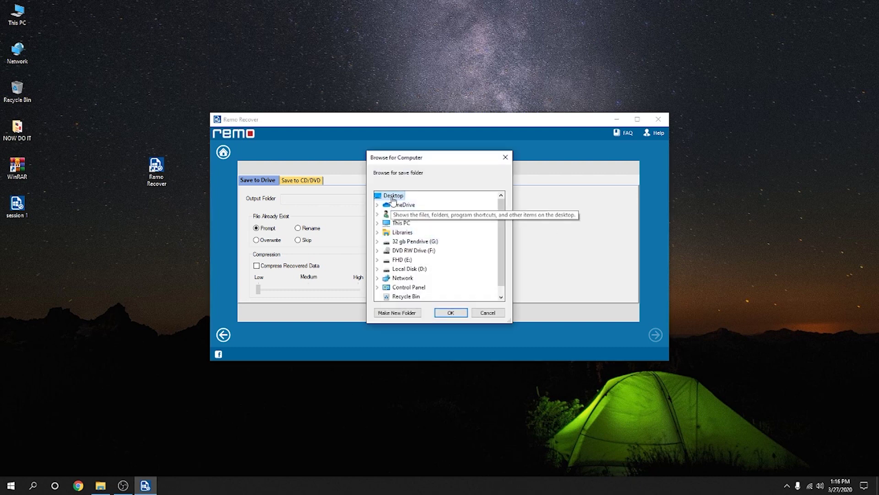
pyautogui.click(386, 313)
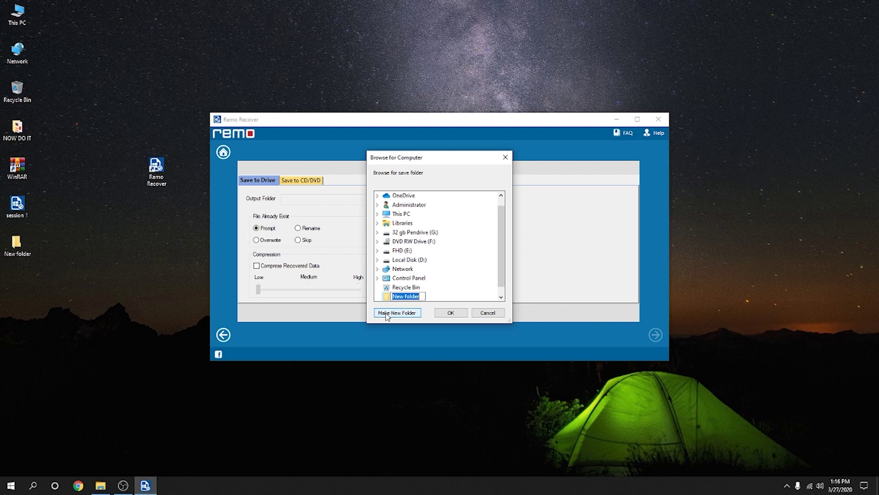
pyautogui.write('R')
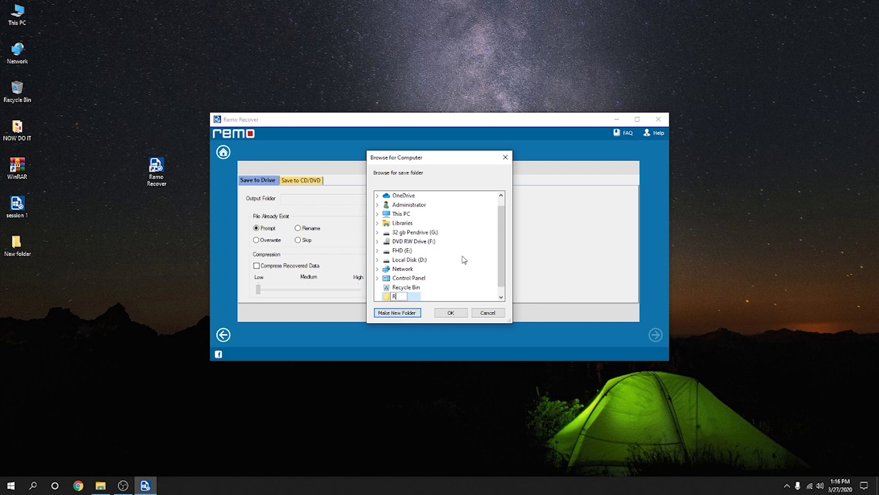
pyautogui.write('ecovered')
pyautogui.press('Return')
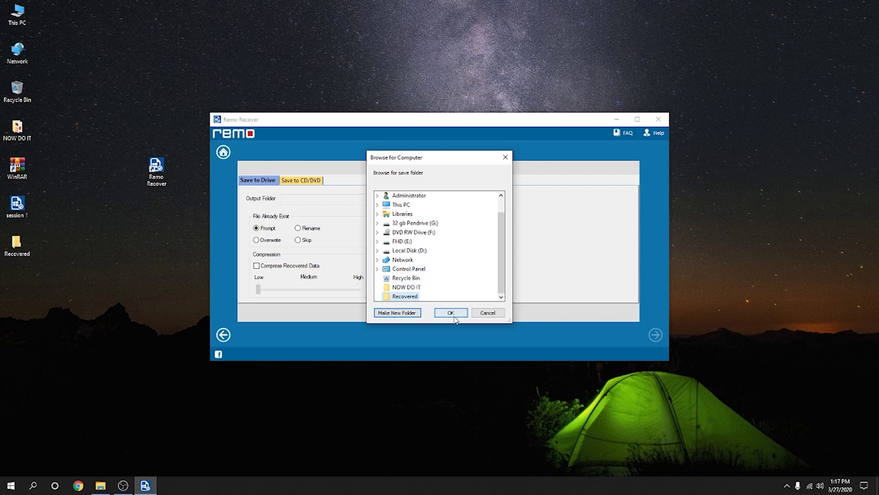
pyautogui.click(451, 313)
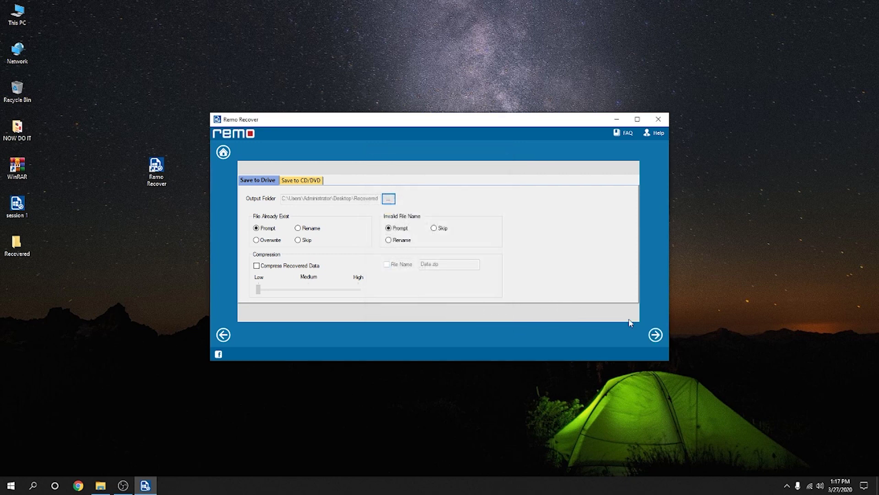
# Step: Save the recovered data and select the File Types folder in the Recovered folder
pyautogui.click(659, 342)
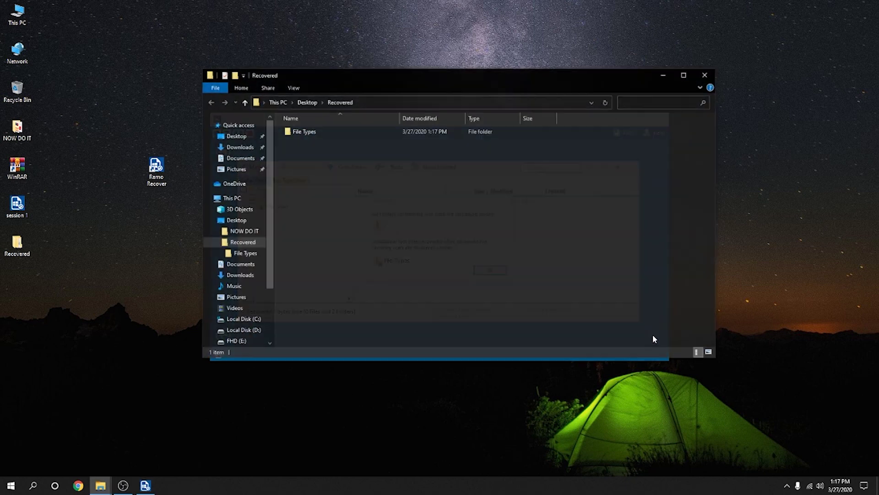
pyautogui.click(299, 133)
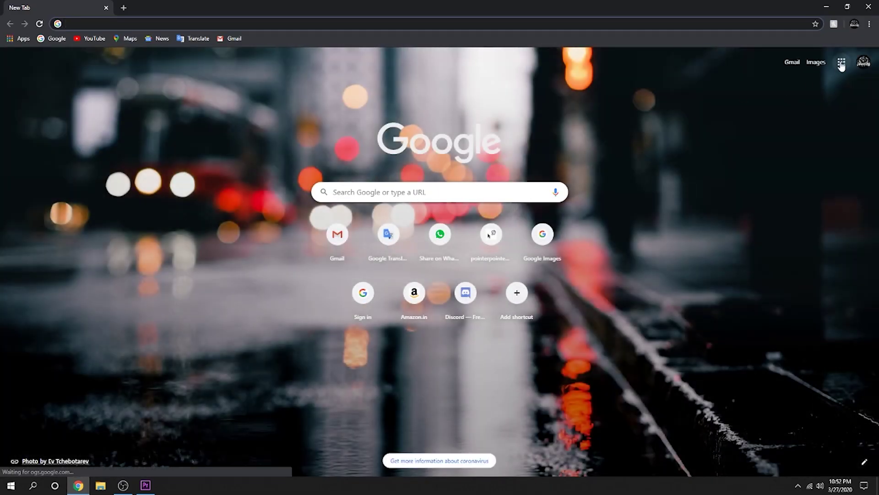
# Step: Go to YouTube, search for 'Magic Multimedia', and open the channel page
pyautogui.click(842, 64)
pyautogui.click(754, 147)
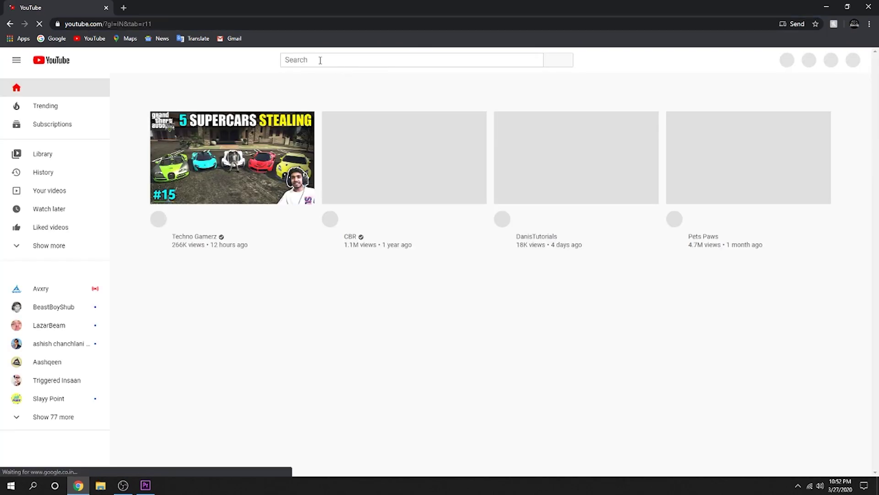
pyautogui.write('M')
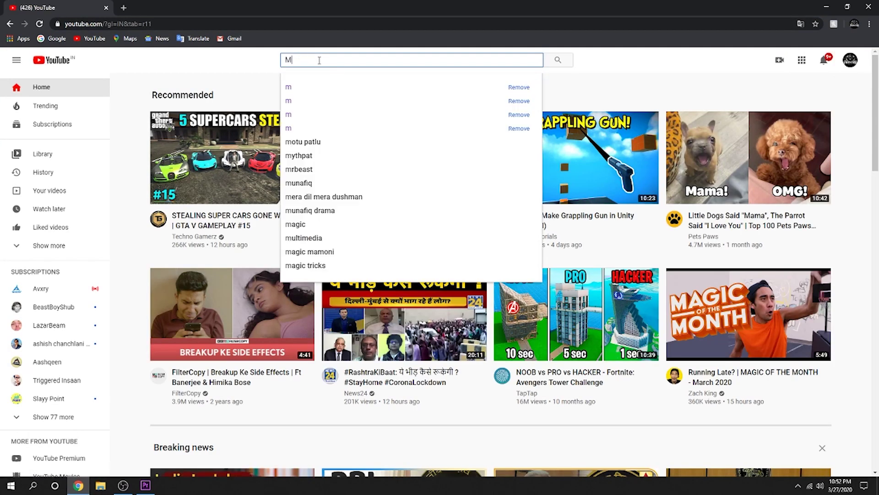
pyautogui.write('agic Multimeid')
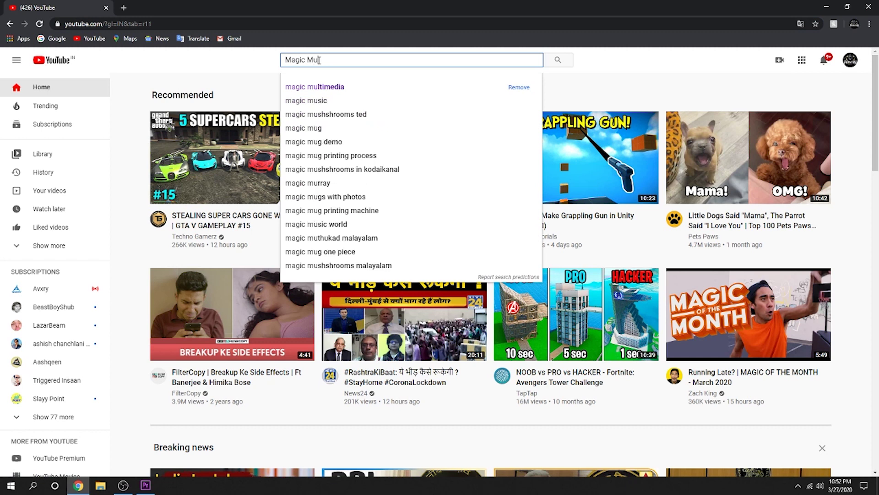
pyautogui.press('BackSpace')
pyautogui.press('BackSpace')
pyautogui.write('dia')
pyautogui.press('Return')
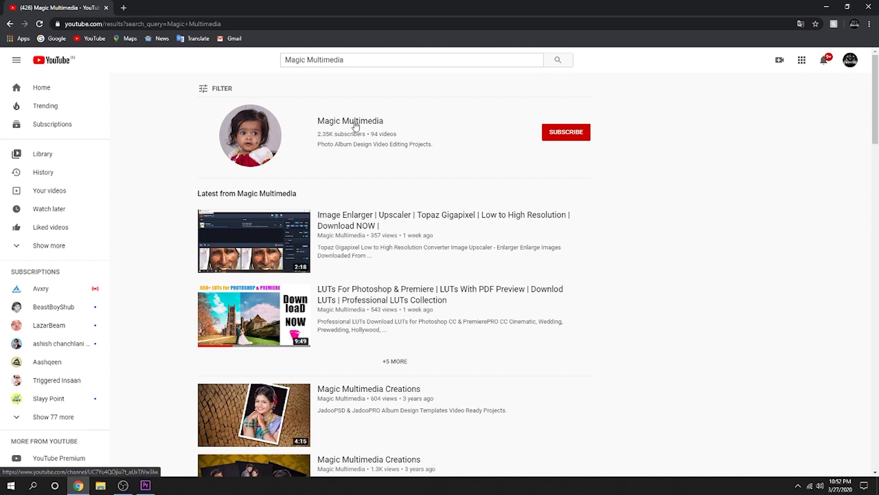
pyautogui.click(356, 123)
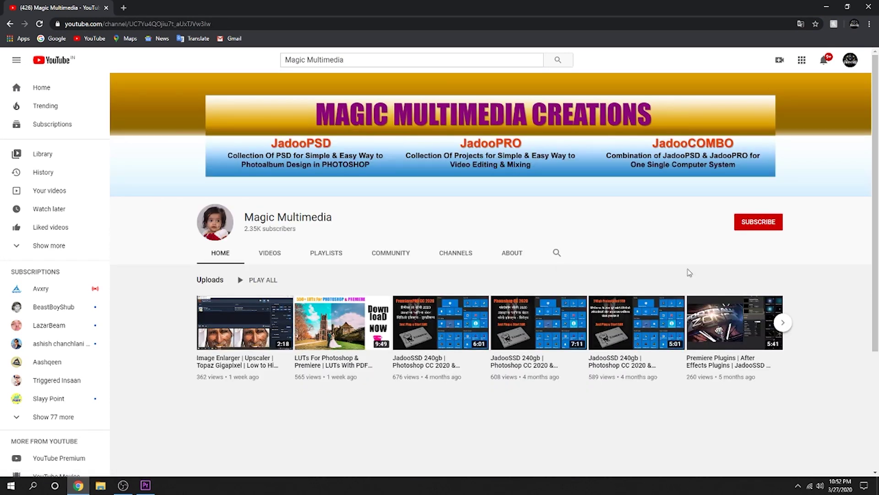
# Step: Subscribe to the Magic Multimedia channel with notifications set to All
pyautogui.click(759, 223)
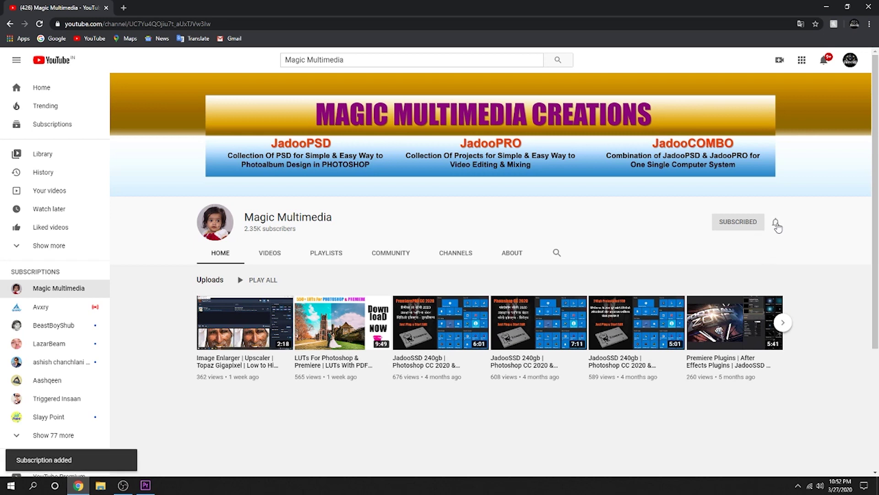
pyautogui.click(775, 222)
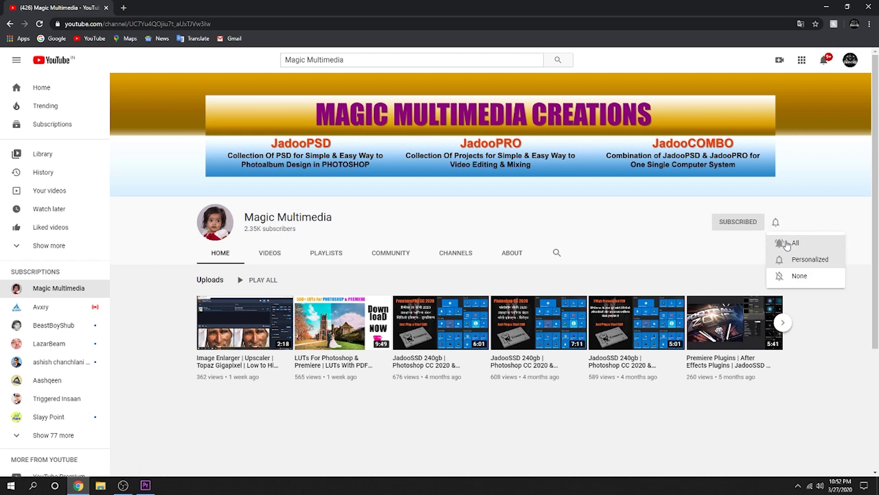
pyautogui.click(786, 245)
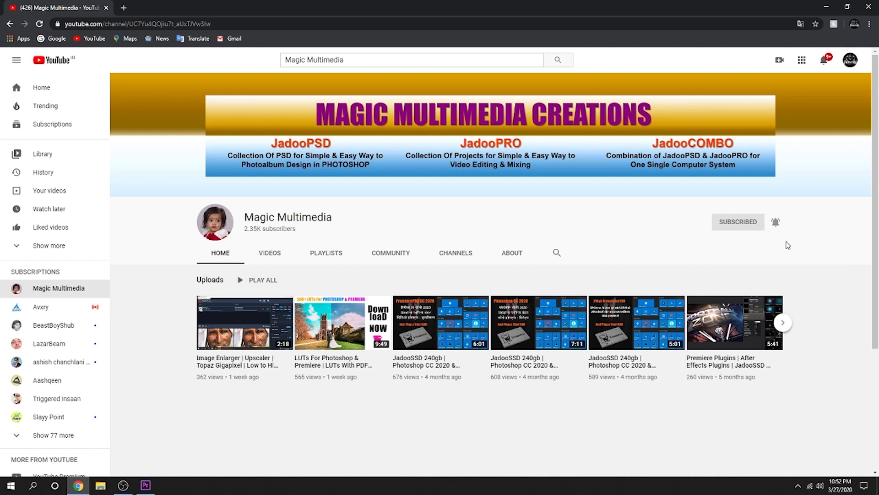